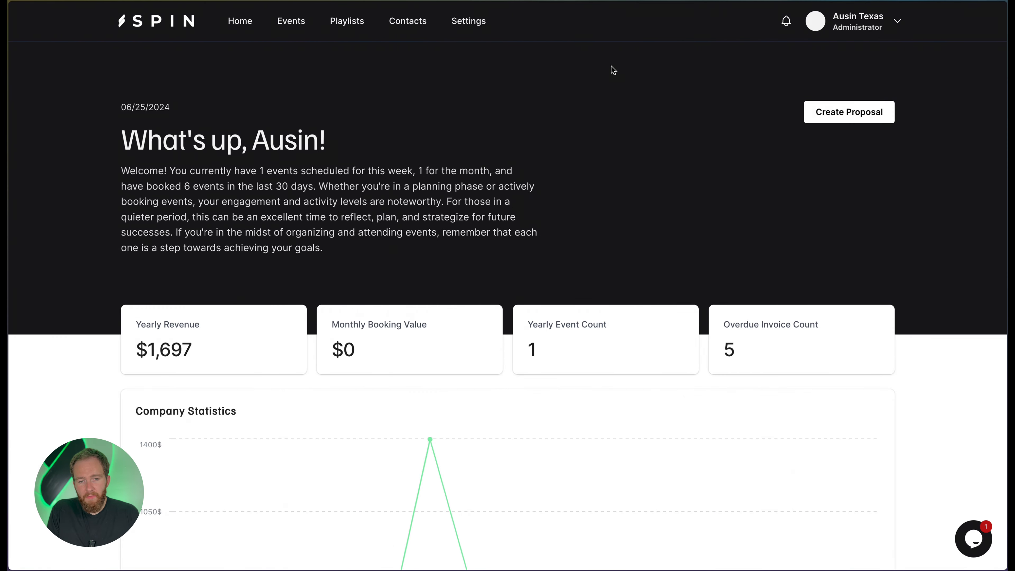
Open the Widgets section of the account settings.
left_click(491, 28)
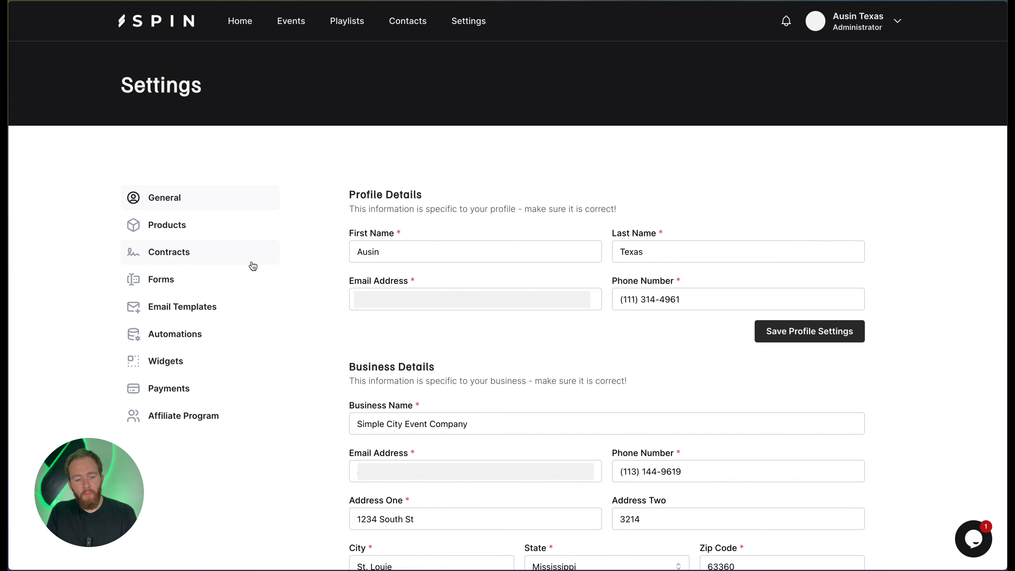
left_click(165, 360)
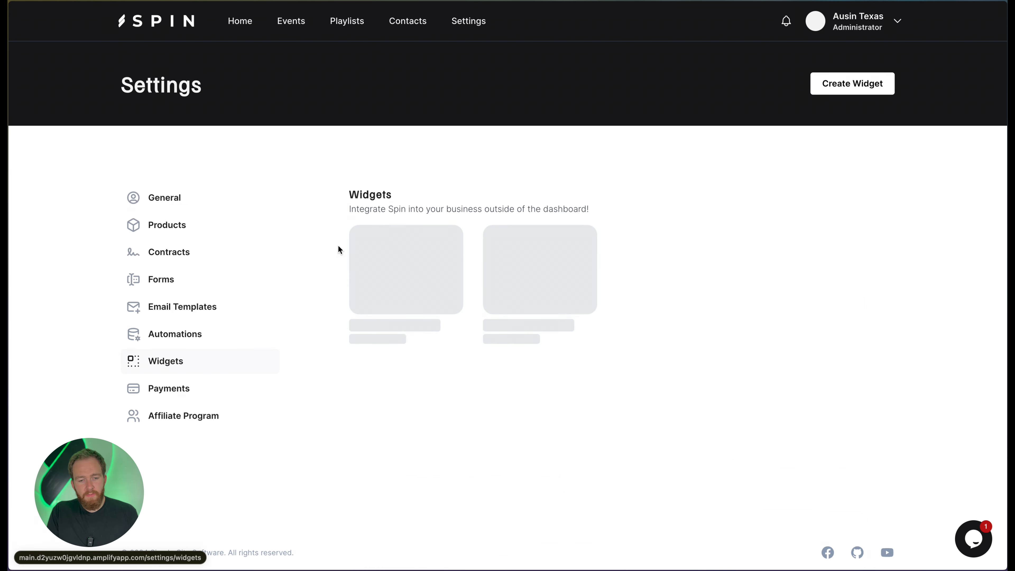
mouse_move(541, 310)
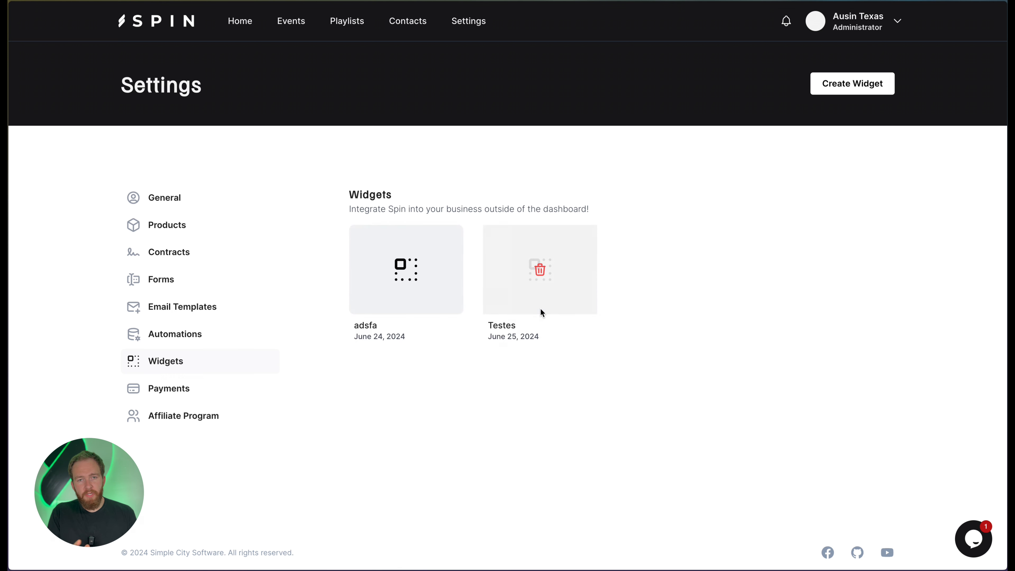
Start creating a new widget and name it "Website Home Page".
left_click(872, 84)
type("Web")
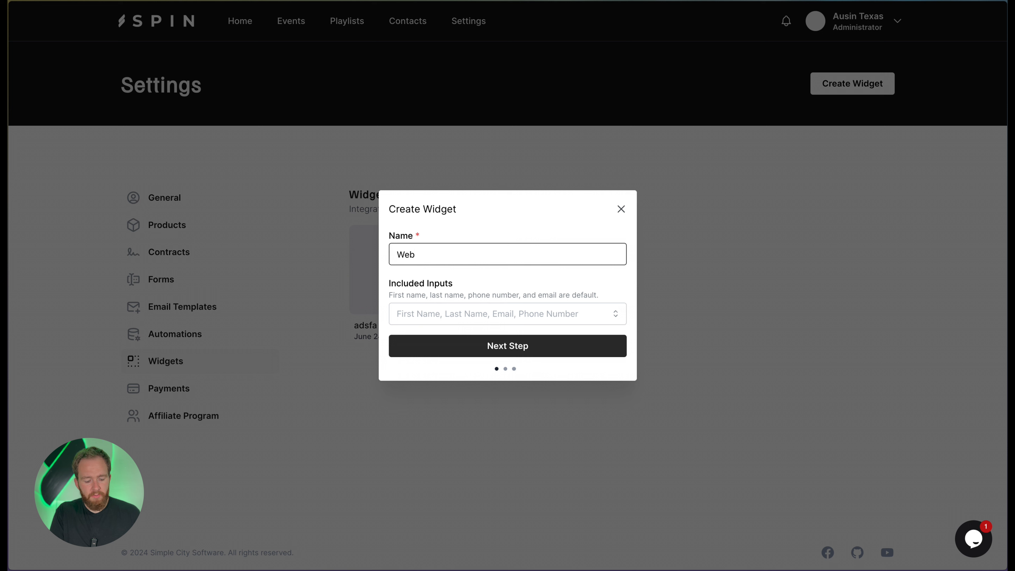
type("page Home")
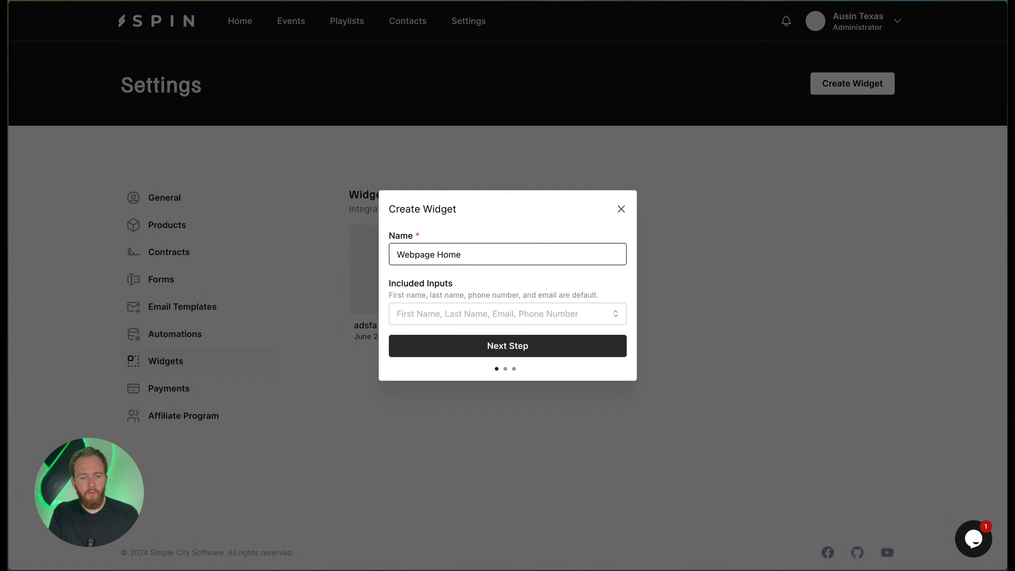
key("BackSpace")
key("BackSpace")
key("BackSpace")
key("BackSpace")
key("BackSpace")
key("BackSpace")
key("BackSpace")
key("BackSpace")
key("BackSpace")
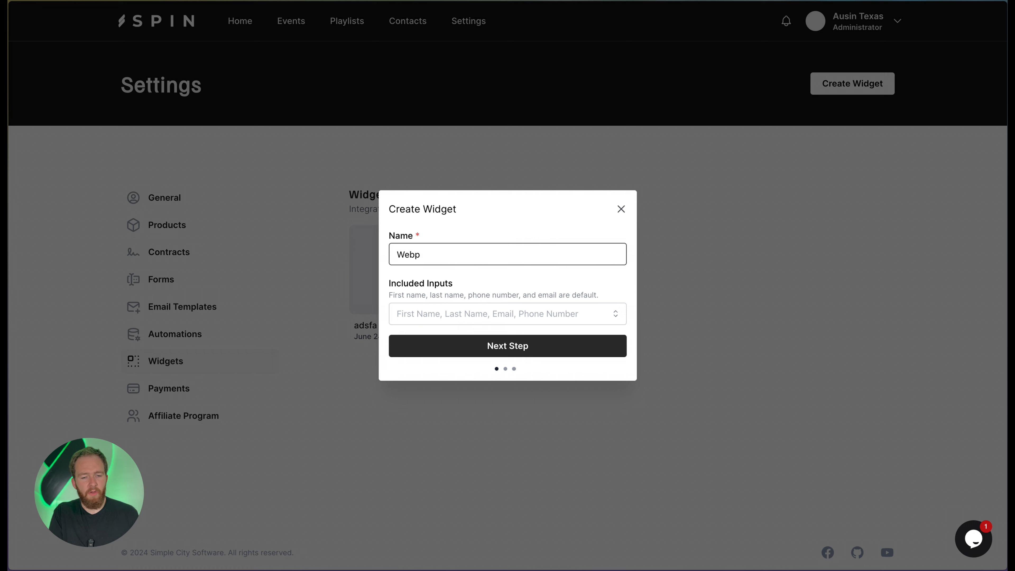
type("site ")
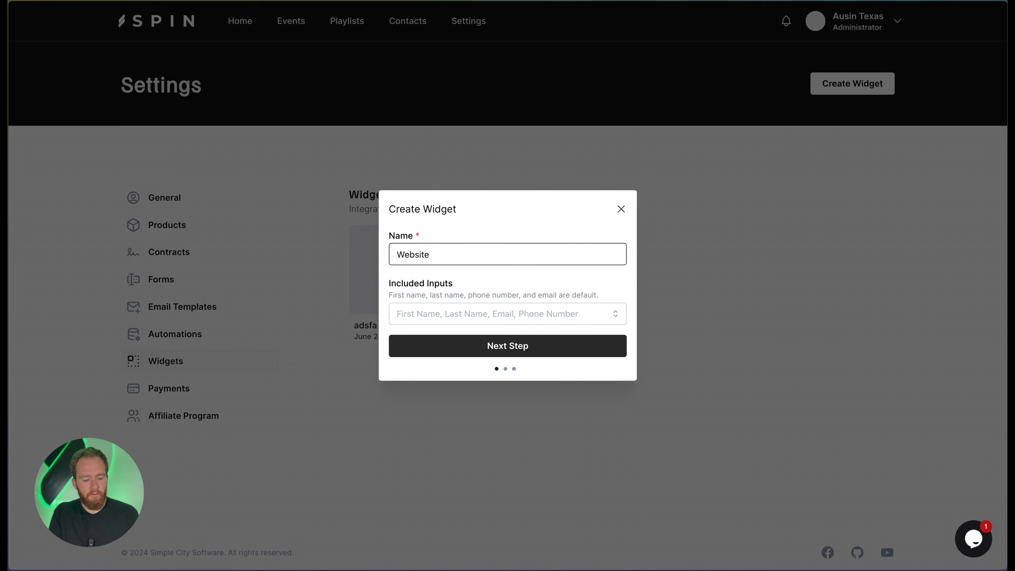
type("Home Page")
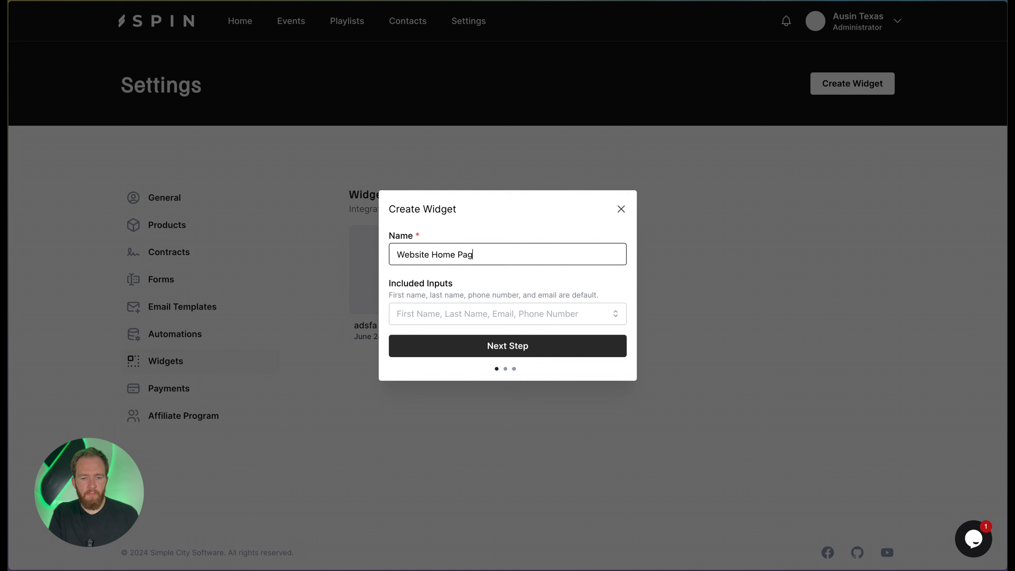
left_click(512, 279)
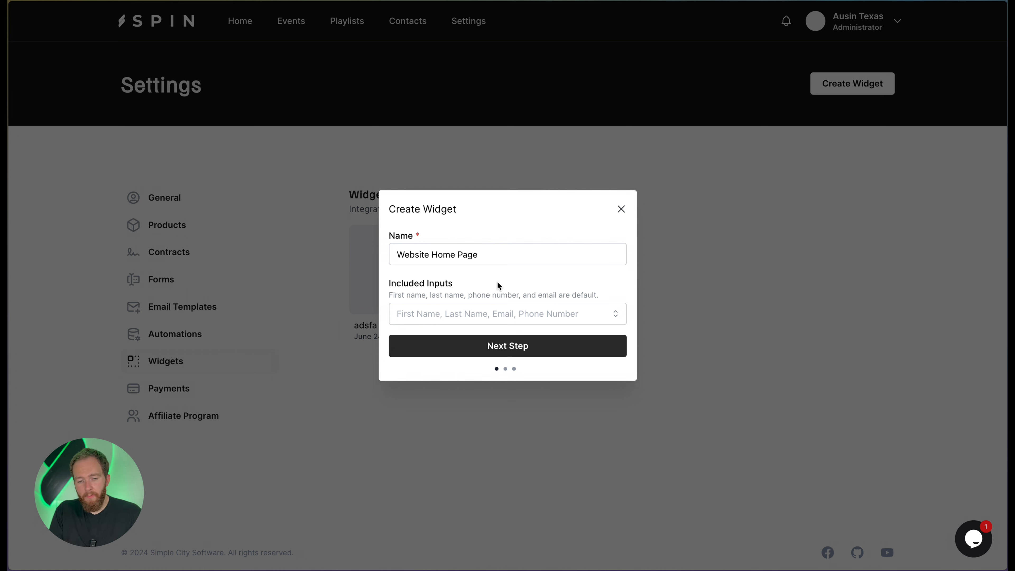
Add Event Date, Event Location and Message to the widget's included inputs and continue to the response email setup.
left_click(505, 315)
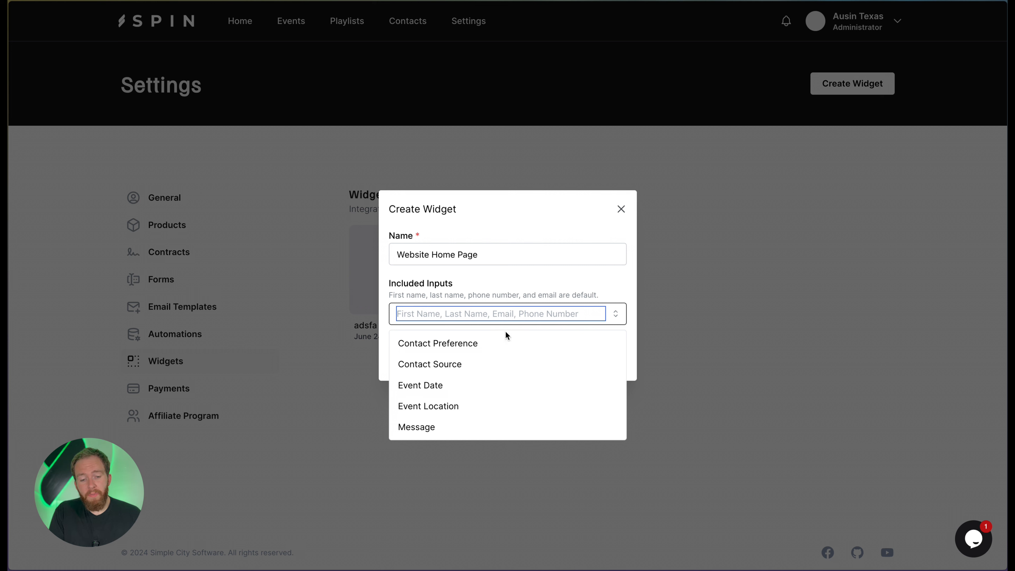
left_click(455, 386)
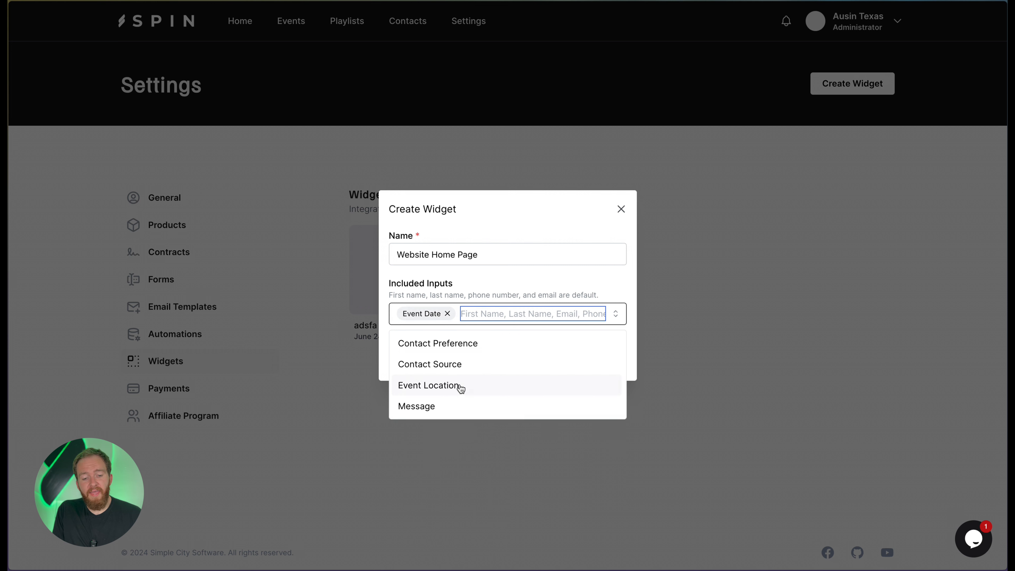
left_click(461, 387)
left_click(456, 388)
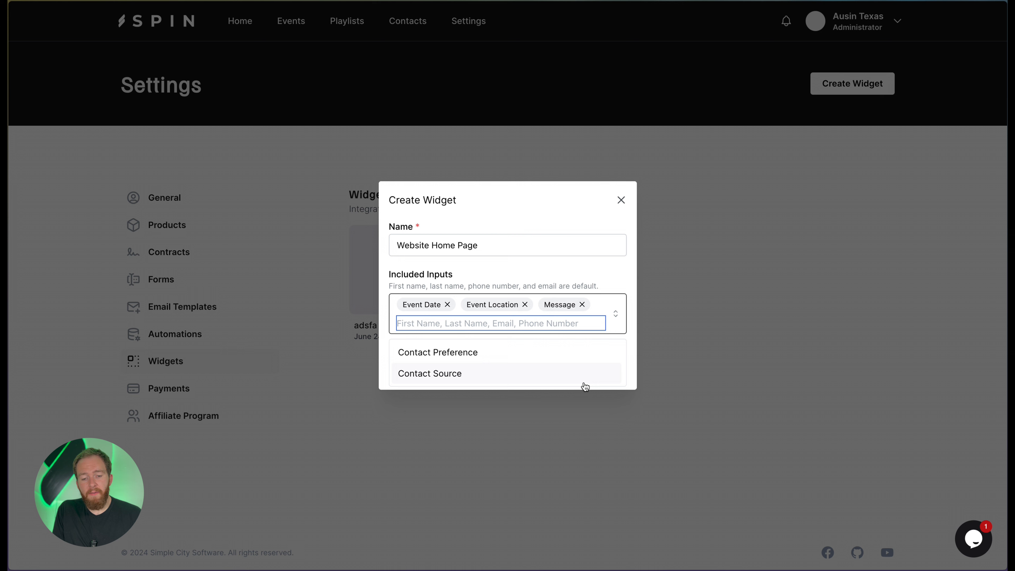
left_click(574, 284)
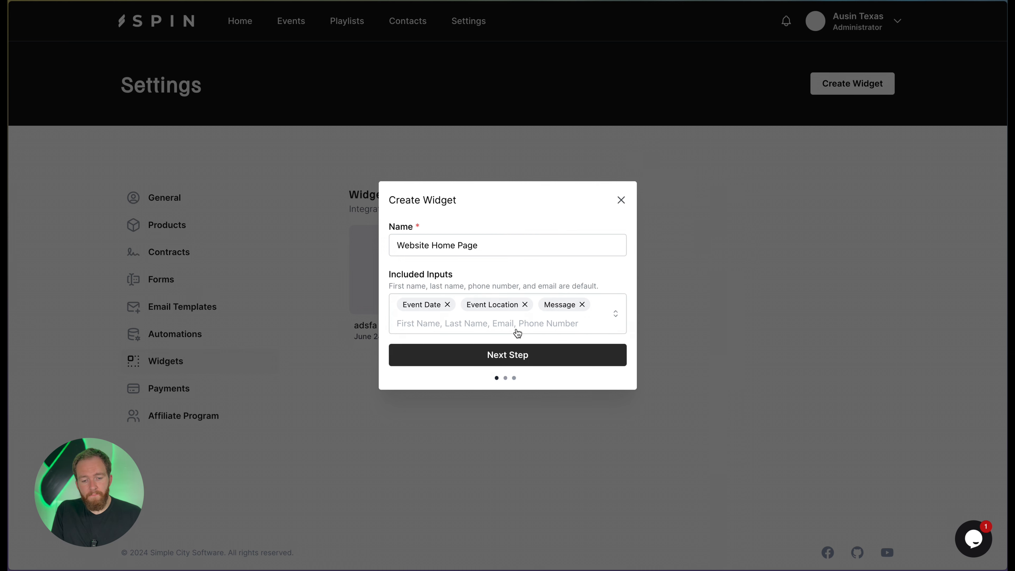
left_click(518, 356)
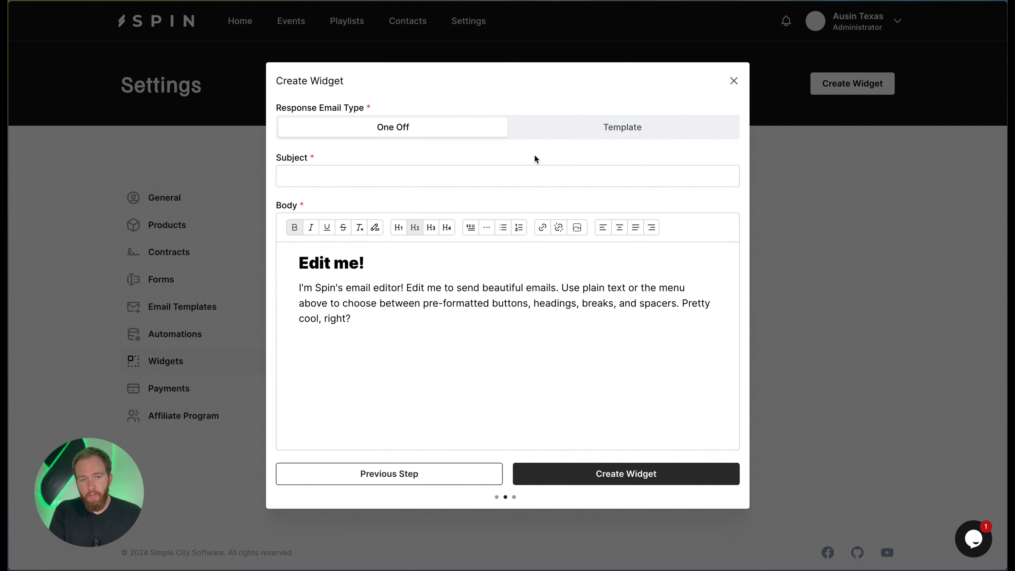
Set the one-off response email's subject to "Thanks for checking in!".
left_click(524, 174)
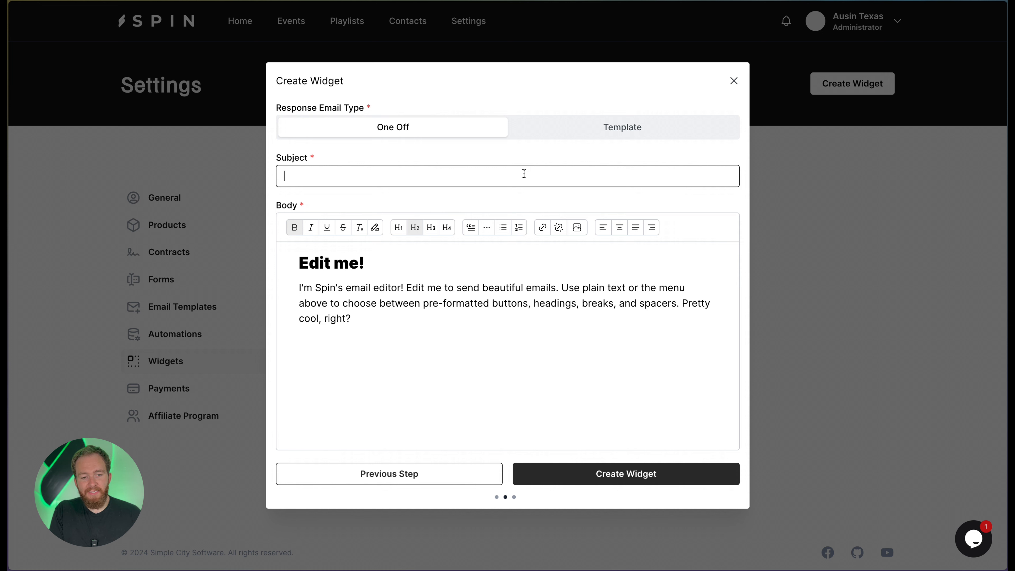
type("T")
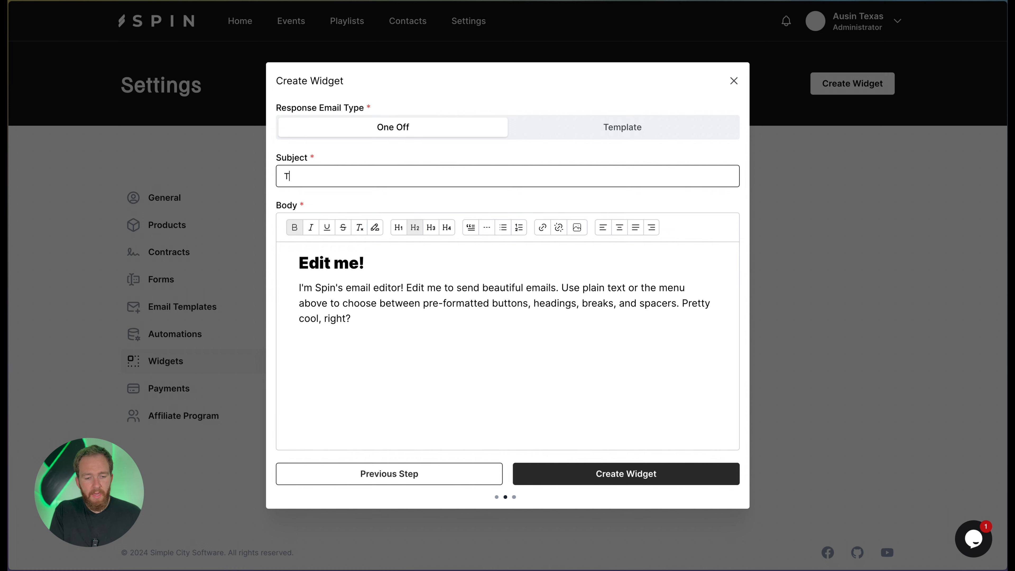
type("hanks for checking in!")
Replace the "Edit me!" heading in the email body with "Hi! Thanks for contact Simple City Event Co.".
left_click(378, 261)
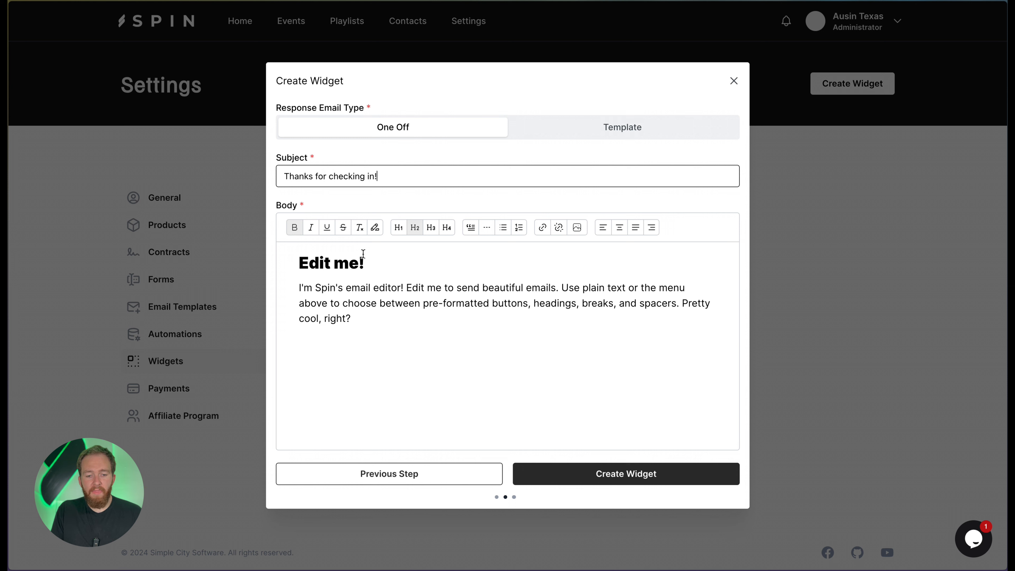
key("super+BackSpace")
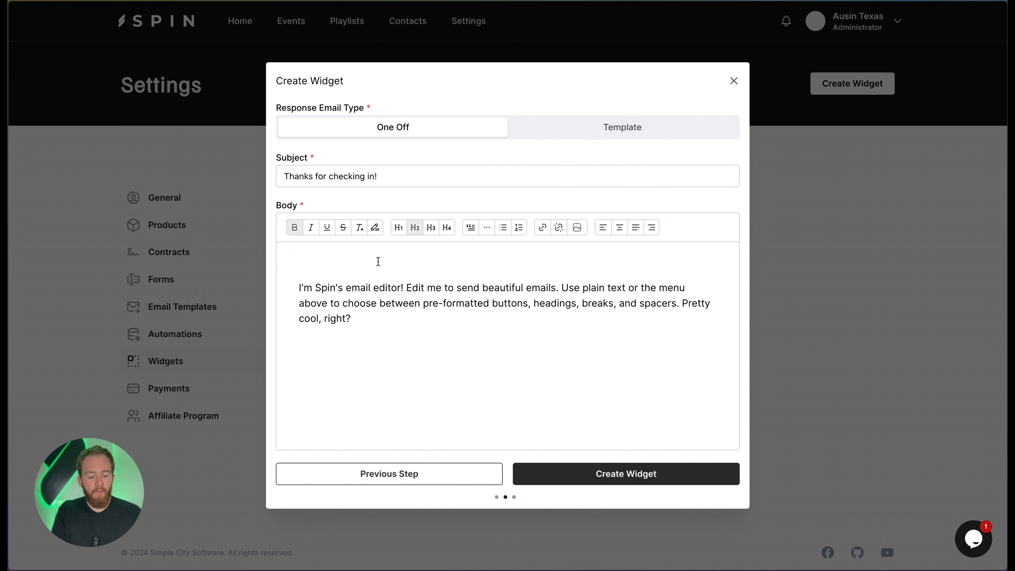
type("Hi!")
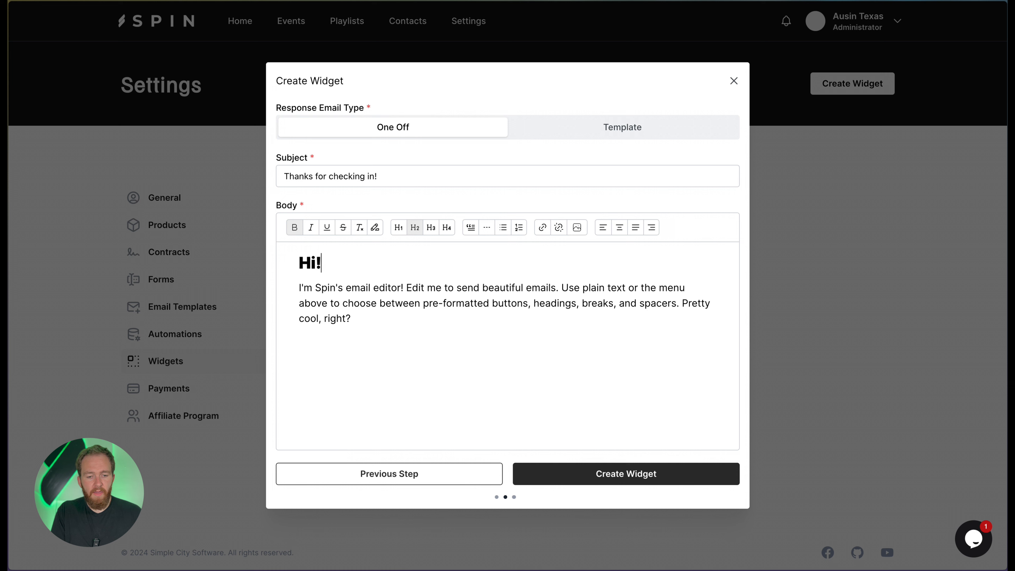
type(" Thanks for contact")
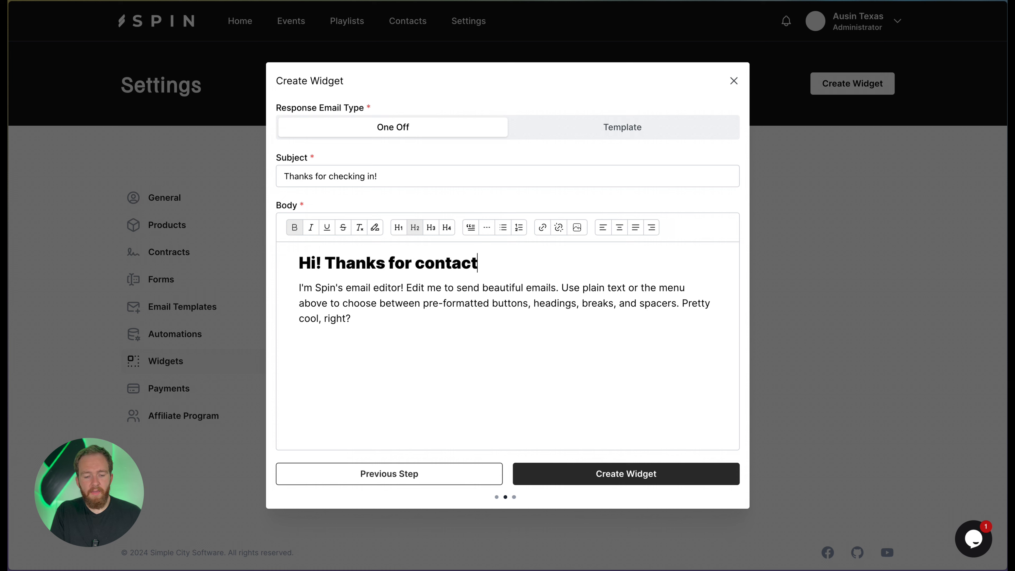
type(" Simple City ")
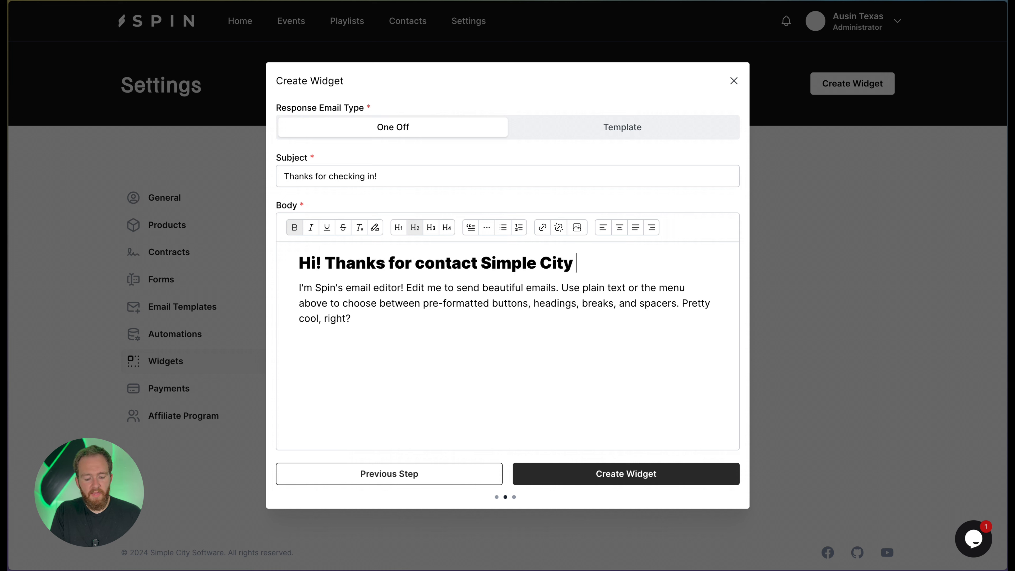
type("Event Co.")
Replace the placeholder paragraph with "Thank you so much for contacting us! We can't wait for the opportunity to chat with you.".
key("Down")
key("Down")
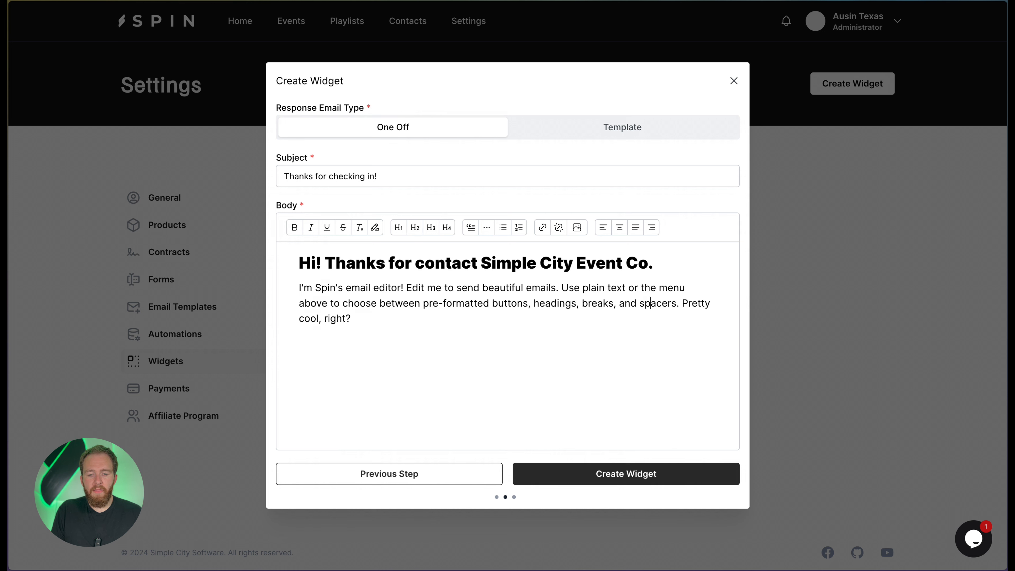
key("Down")
key("super+BackSpace")
key("super+BackSpace")
key("super+BackSpace")
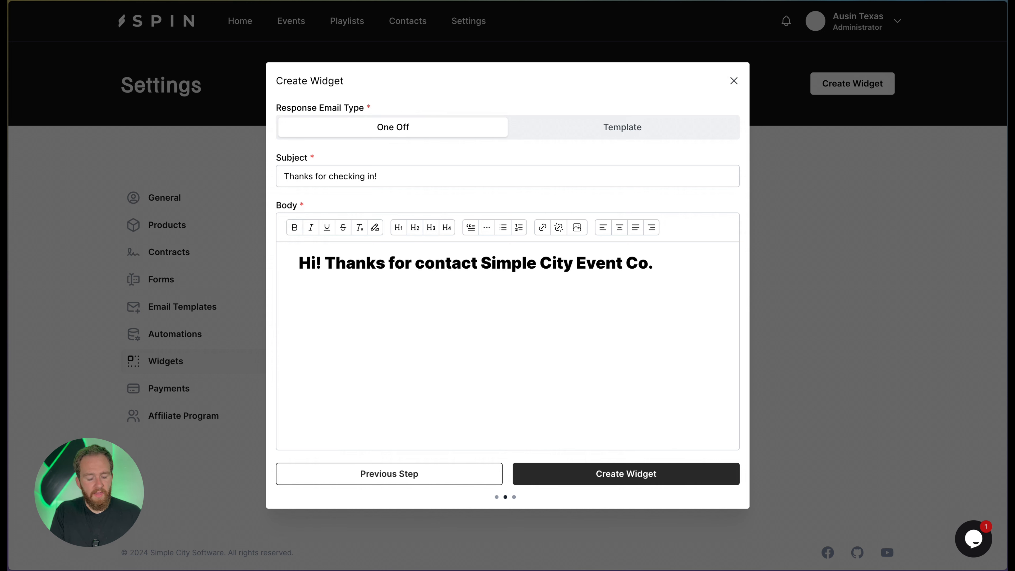
type("Thank you so much for c")
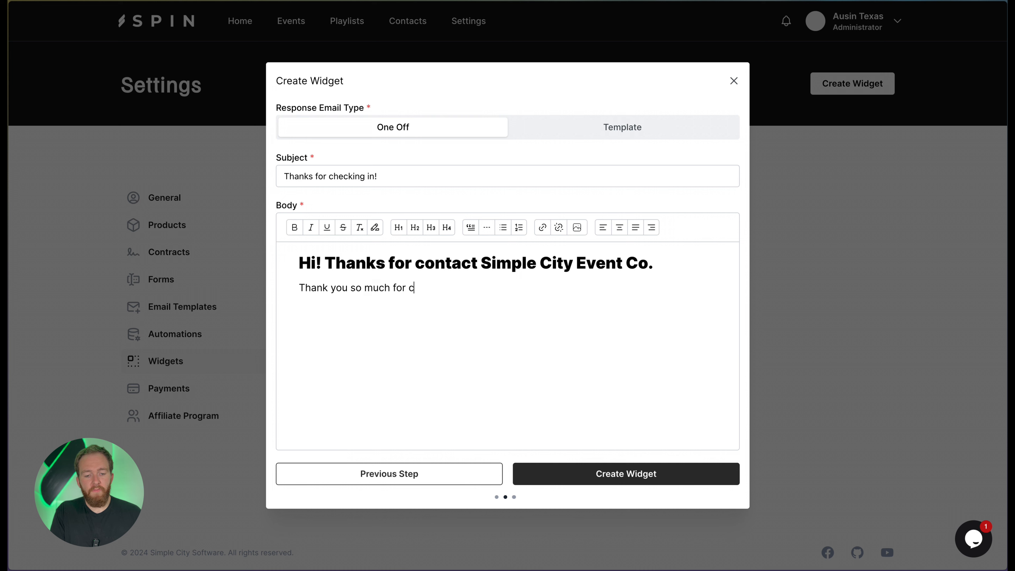
type("ontacting us! We ")
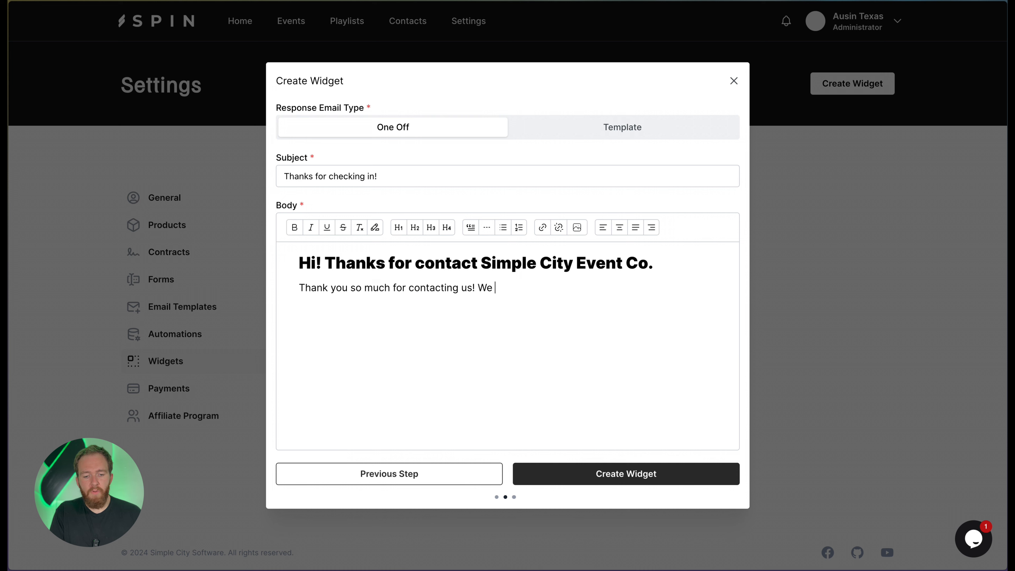
type("can't wait for the ")
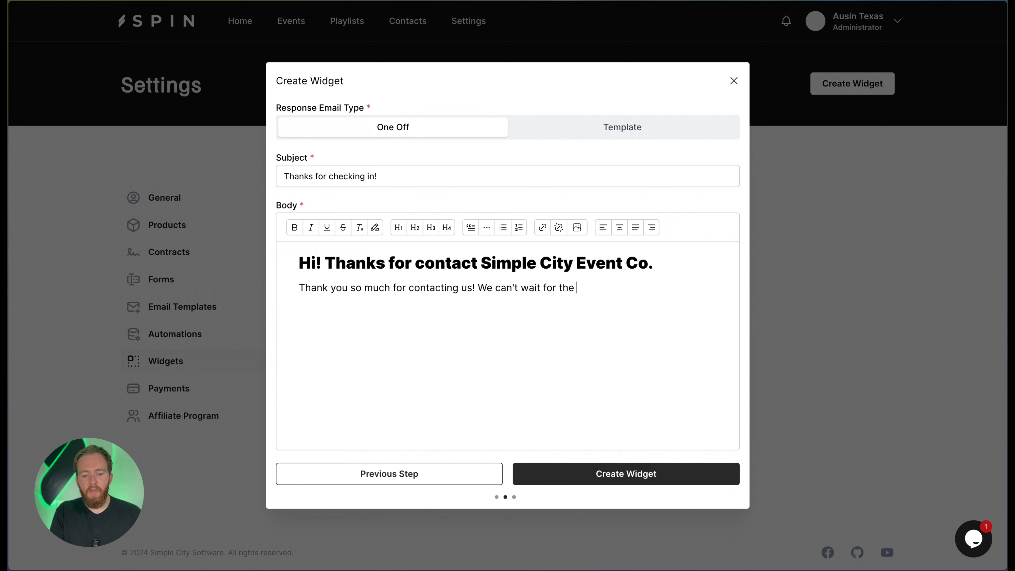
type("opportunity to chat with ")
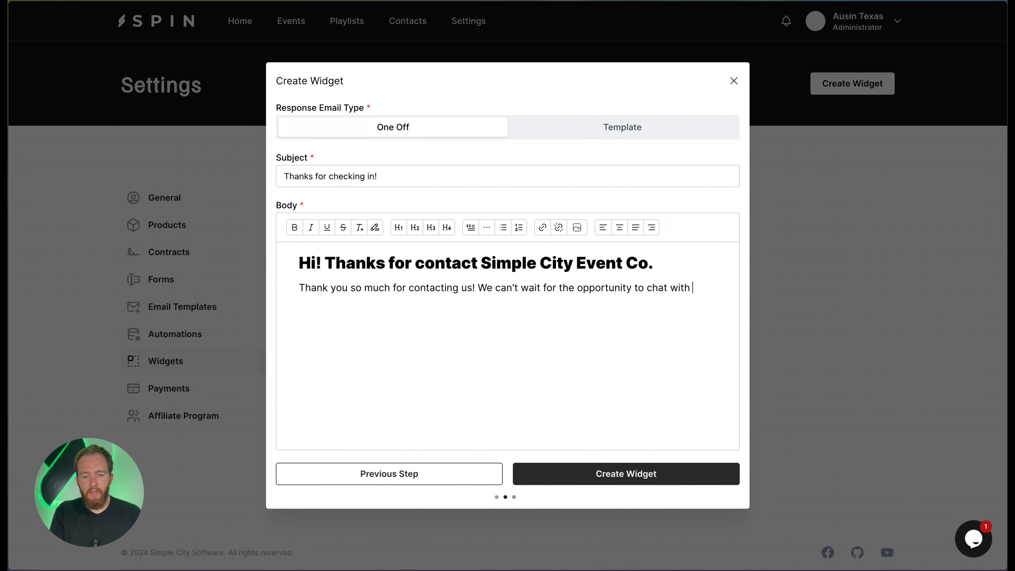
type("you.")
Add a new paragraph reading "Oh, and I'm not Simple City Event Co, I'm just a robot they've programmed to send this email.".
key("Return")
key("Return")
type("Oh, an")
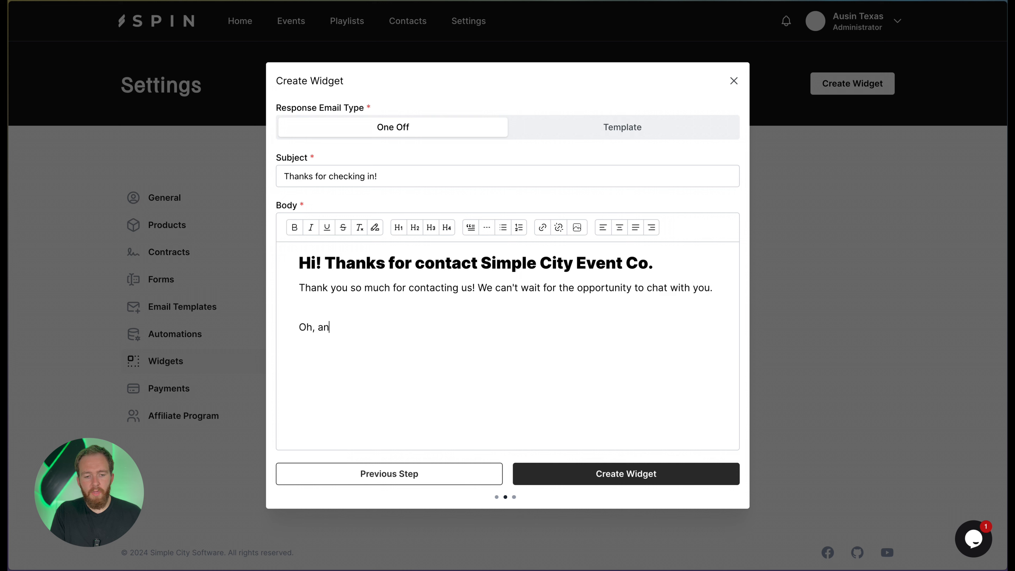
type("d I'm not ")
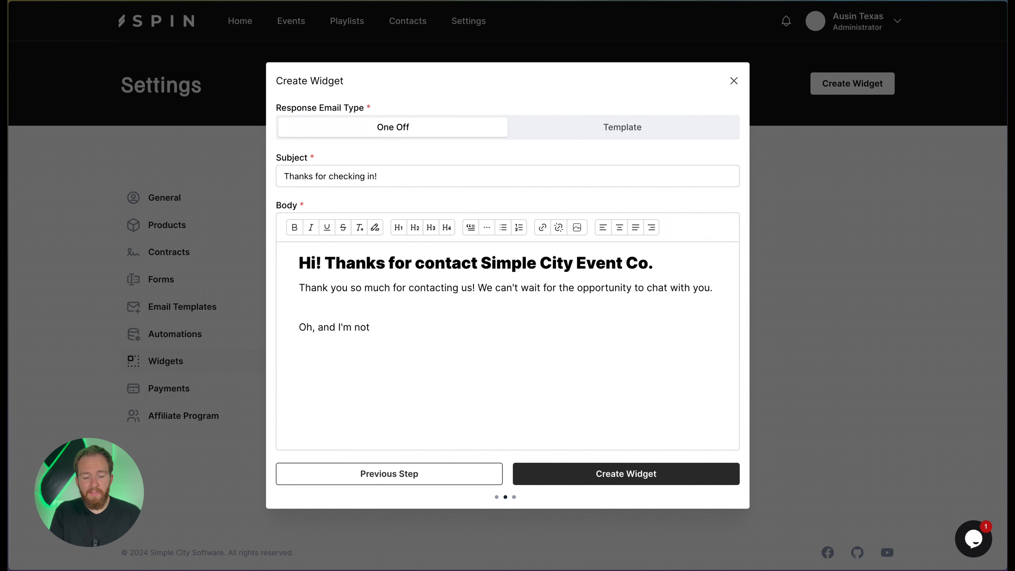
type("Simple City Event Co,")
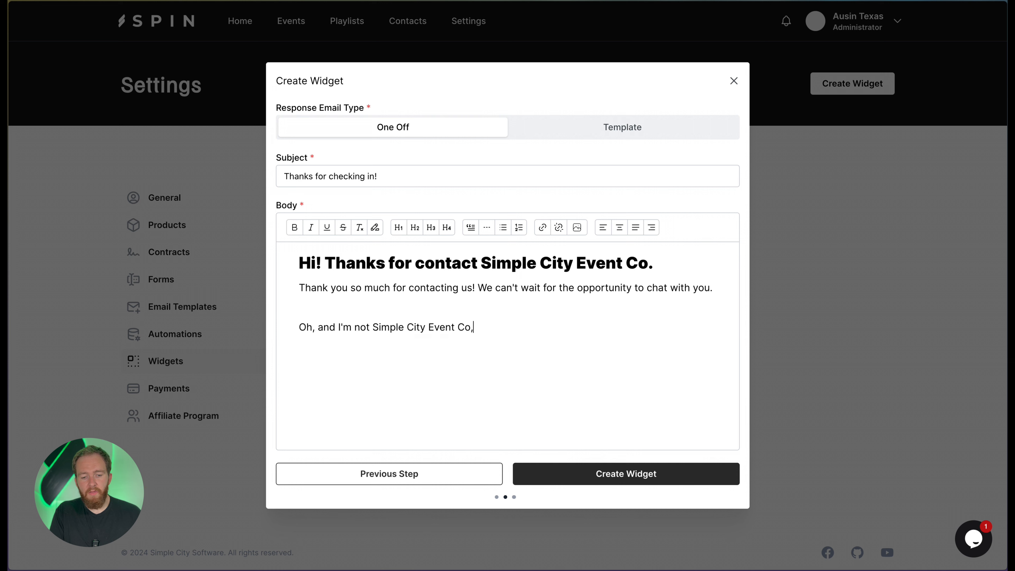
type(" I'm just a robo")
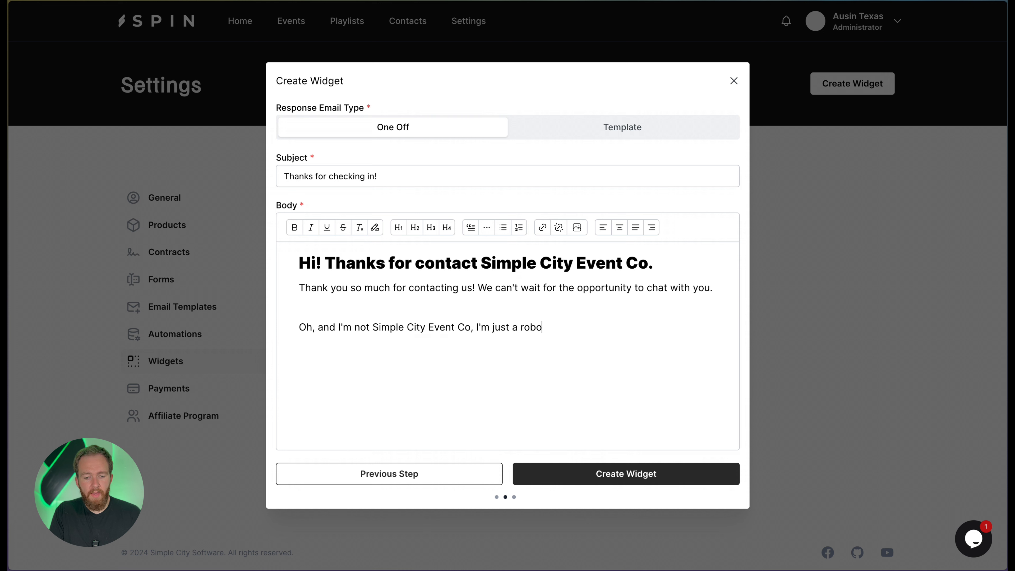
type("t they've programmed to ")
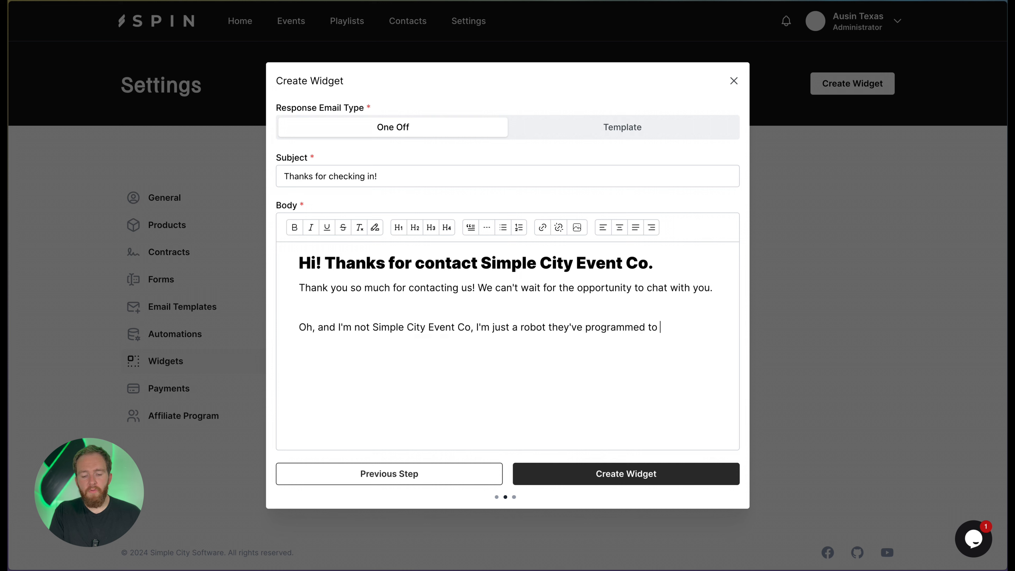
type("send this emai")
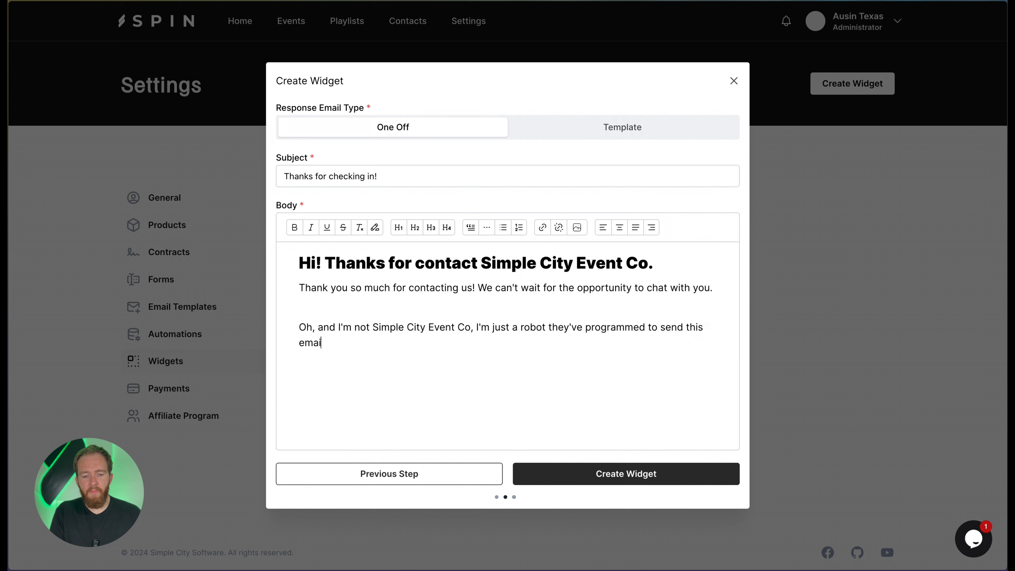
End the paragraph with "My existence is very boring and sad." and create the widget, closing its embed code dialog.
type("l. My existence is ")
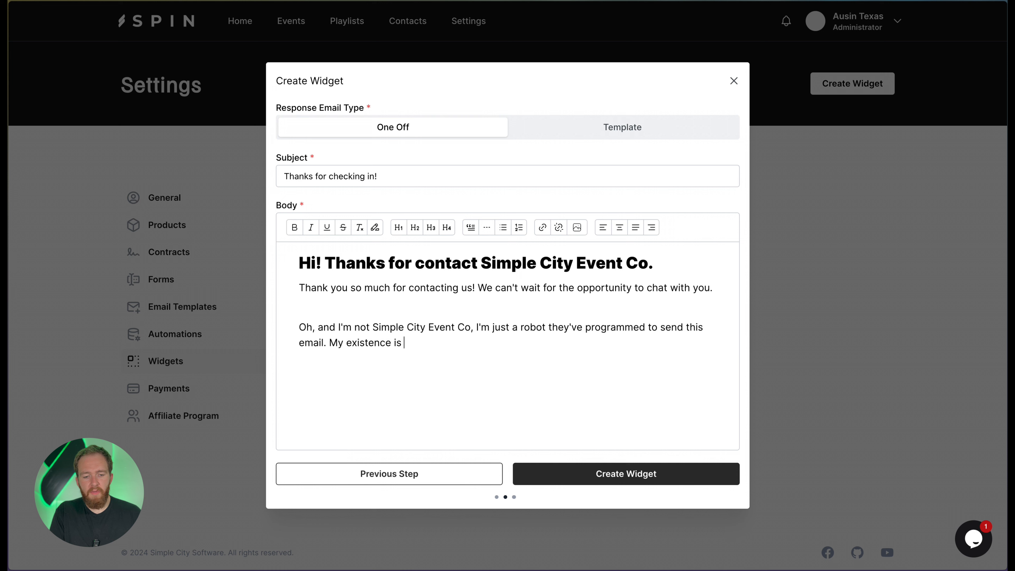
type("very boring and sad.")
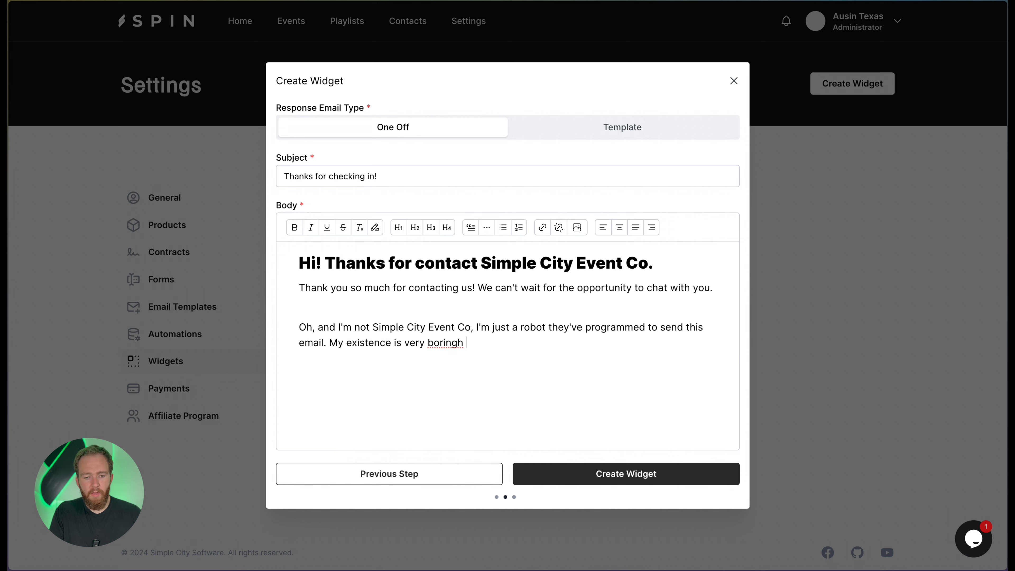
left_click(602, 474)
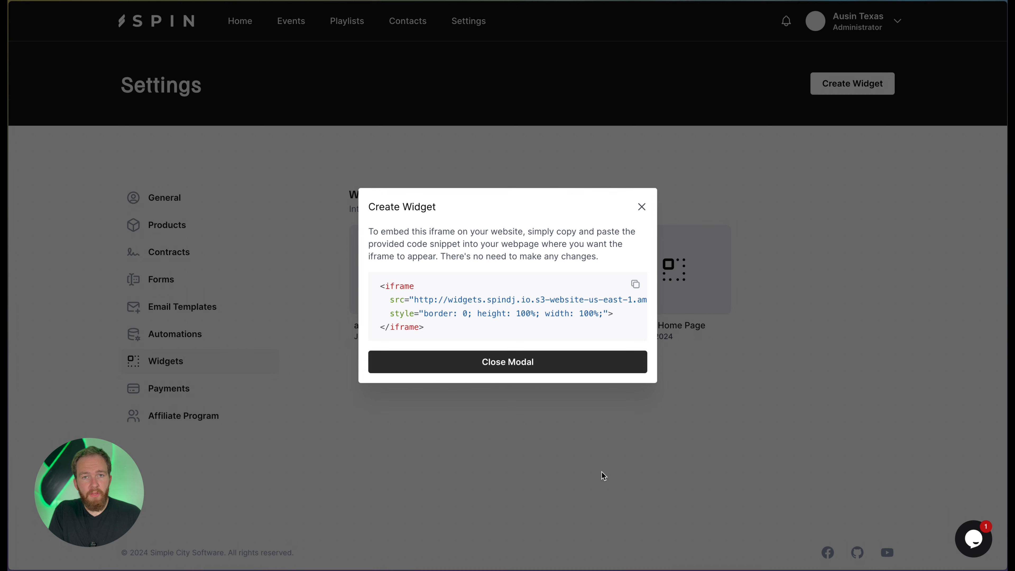
left_click(644, 371)
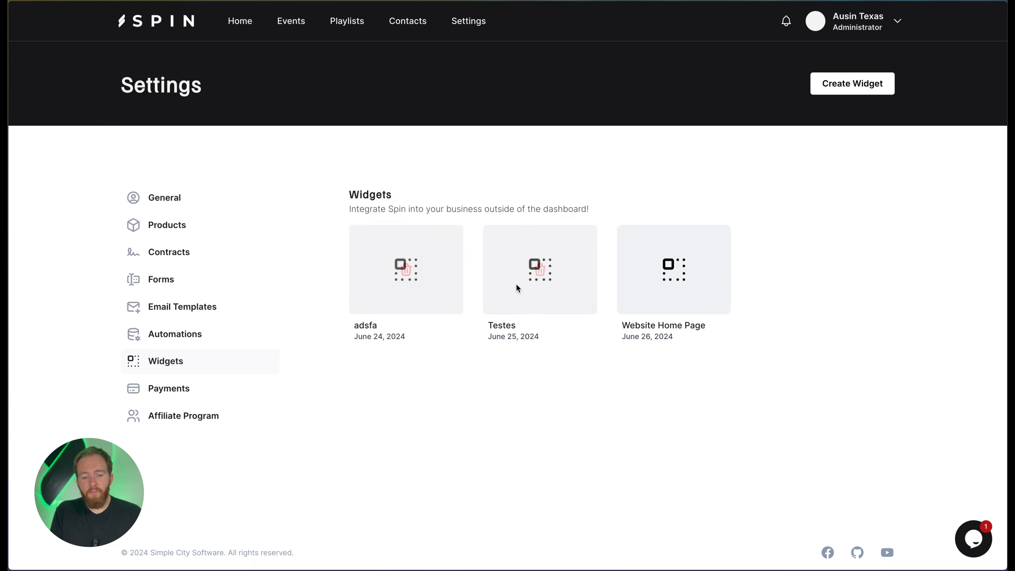
Delete the old widgets "Testes" and "adsfa", confirming each deletion.
left_click(540, 270)
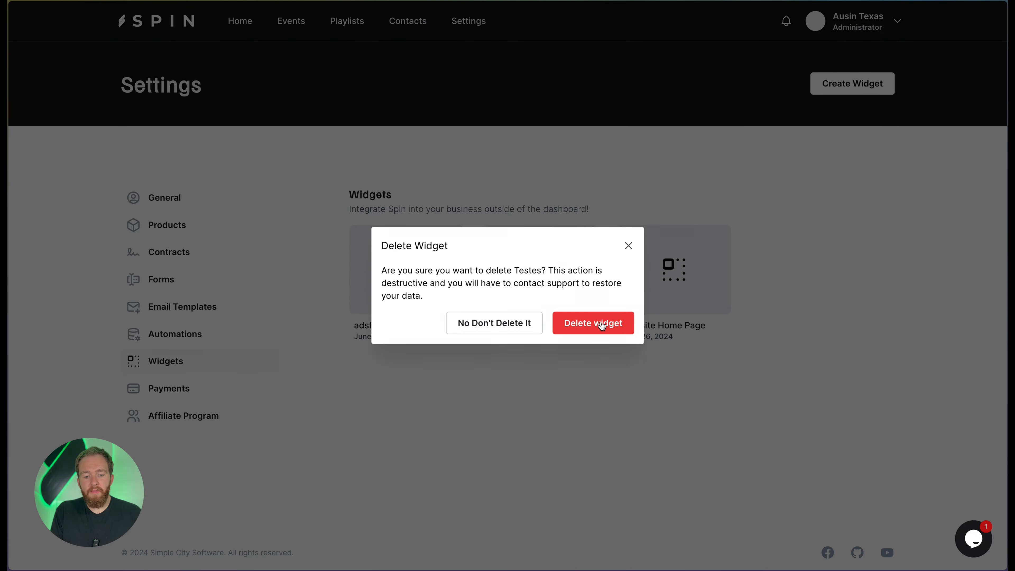
left_click(602, 324)
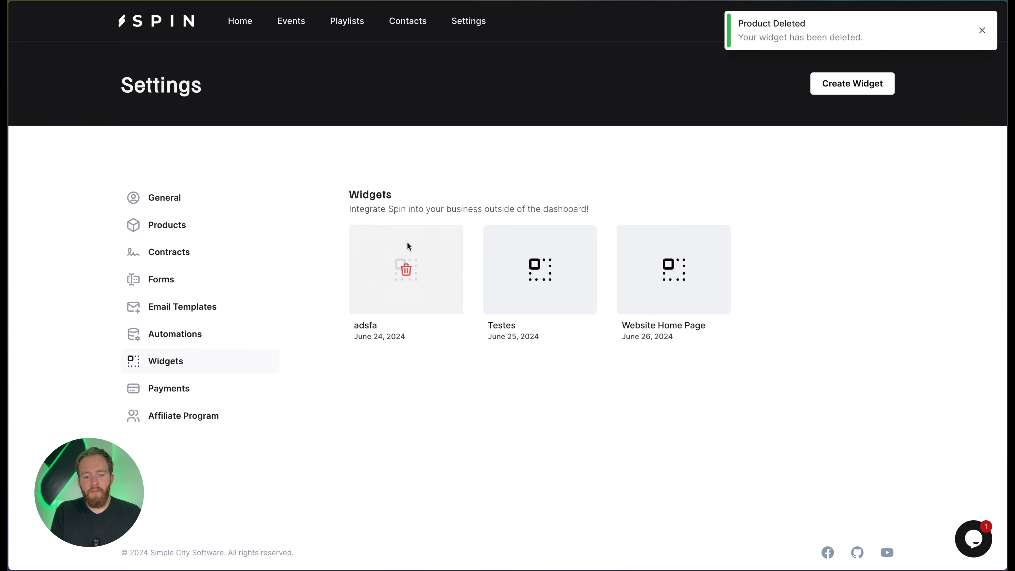
left_click(408, 271)
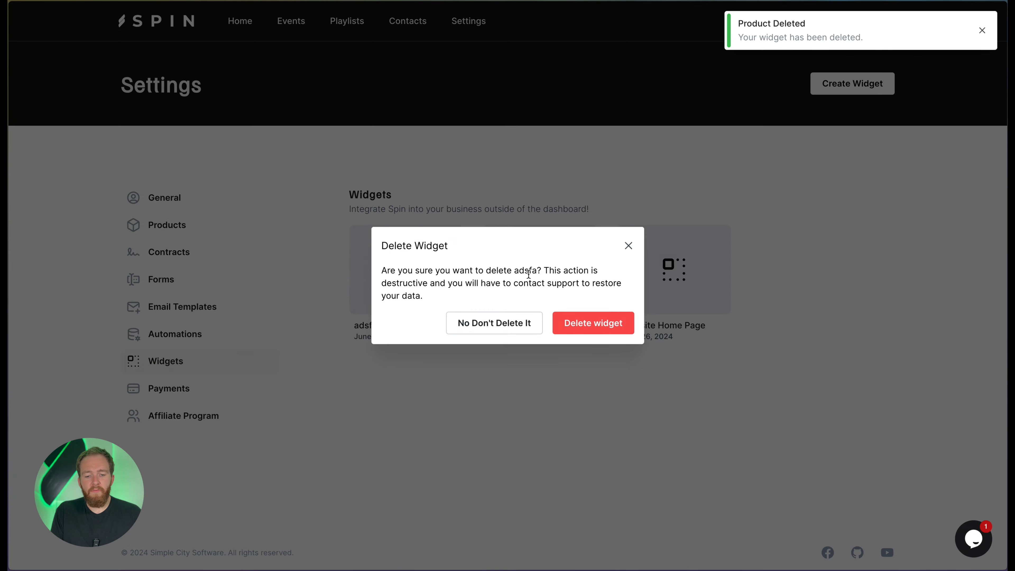
left_click(593, 322)
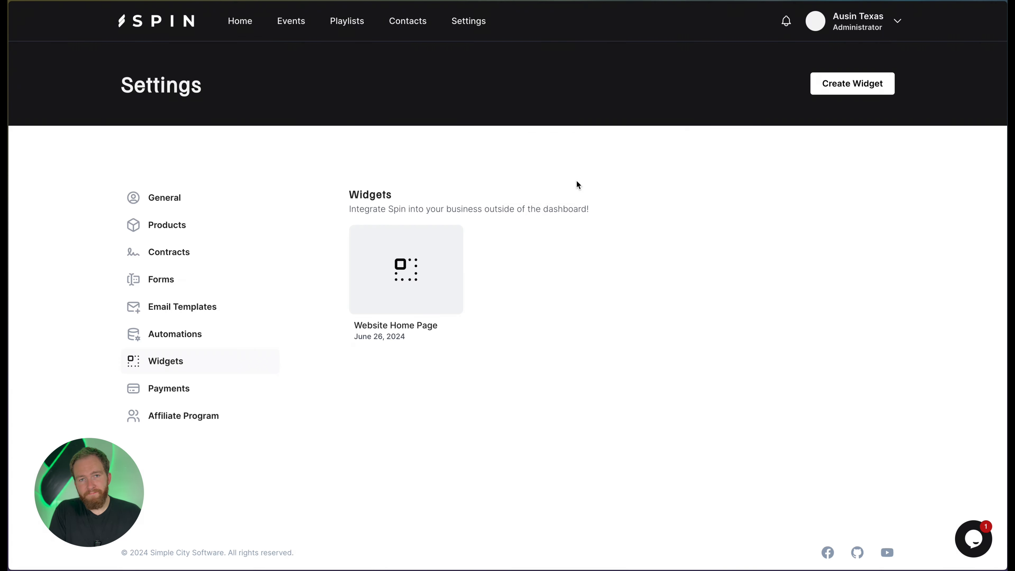